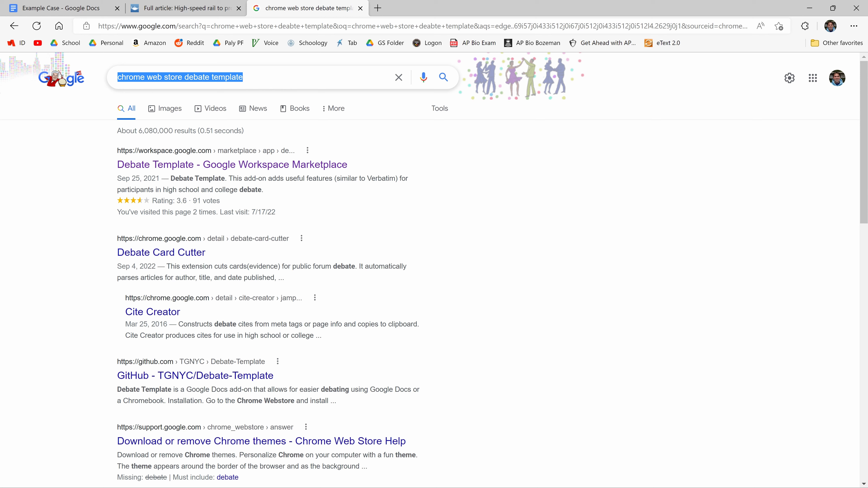
- Open the Debate Template and Cite Creator search results in separate new tabs
left_click(424, 175)
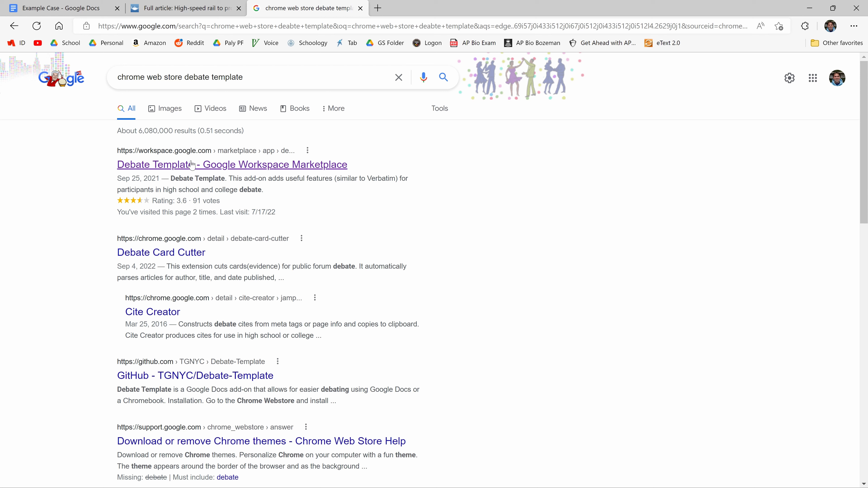
right_click(225, 170)
left_click(242, 175)
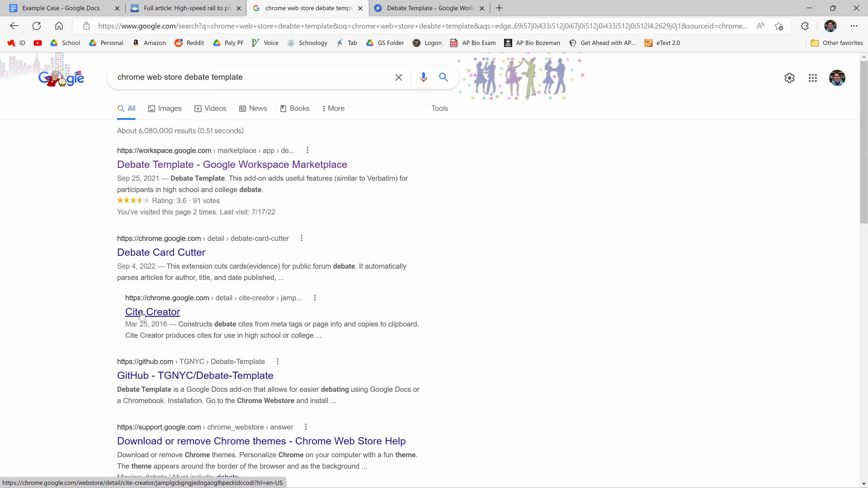
right_click(150, 310)
left_click(175, 316)
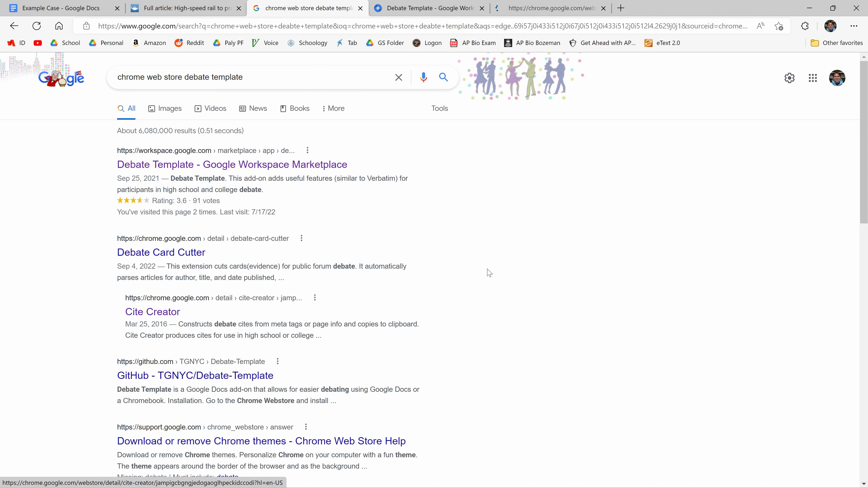
- Review the Debate Template and Cite Creator pages, closing both along with the search results
left_click(424, 12)
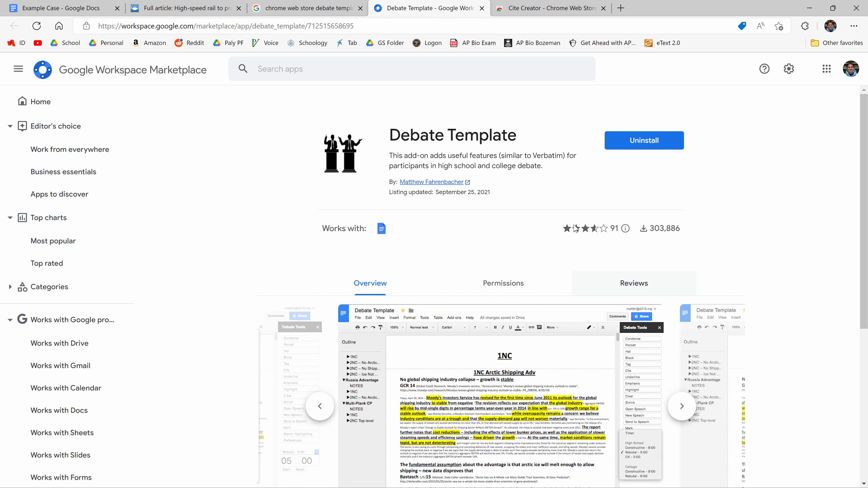
left_click(482, 9)
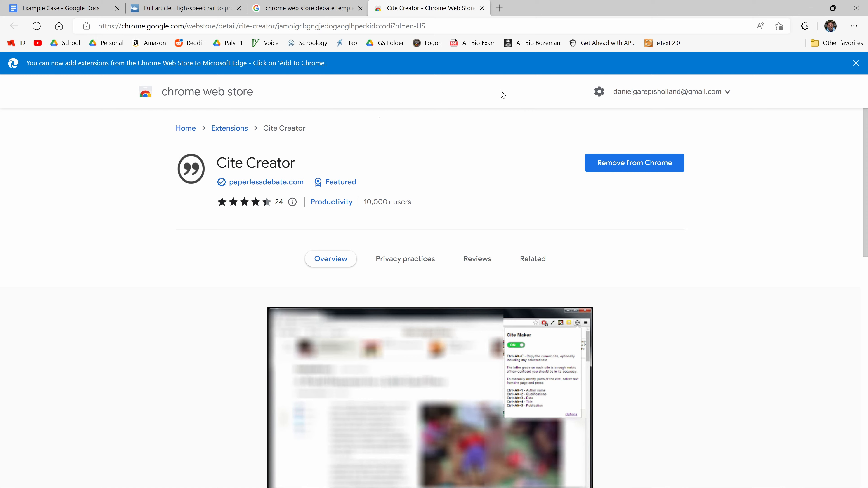
left_click(361, 9)
left_click(361, 8)
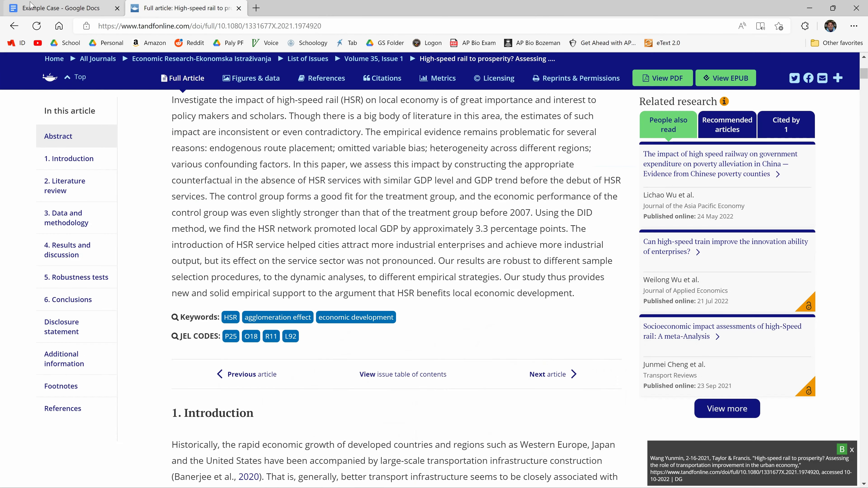
- Enter "High speed rail aff case" in the empty Example Case document
left_click(61, 8)
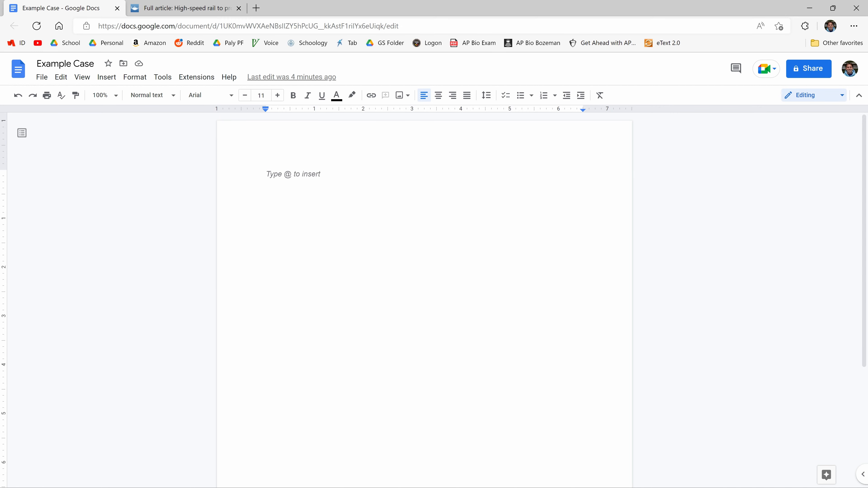
type("High s")
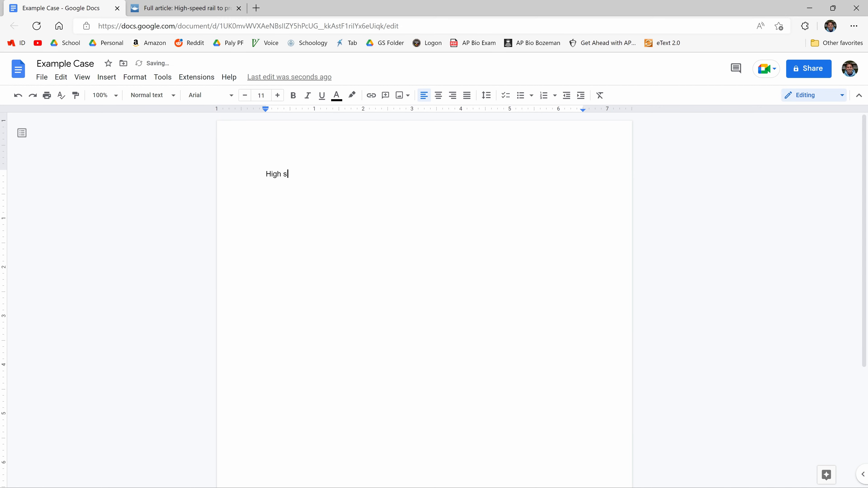
type("peed rail aff case")
- Check the Cite Creator extension's on/off state and shortcut list on the high-speed rail article page
left_click(185, 8)
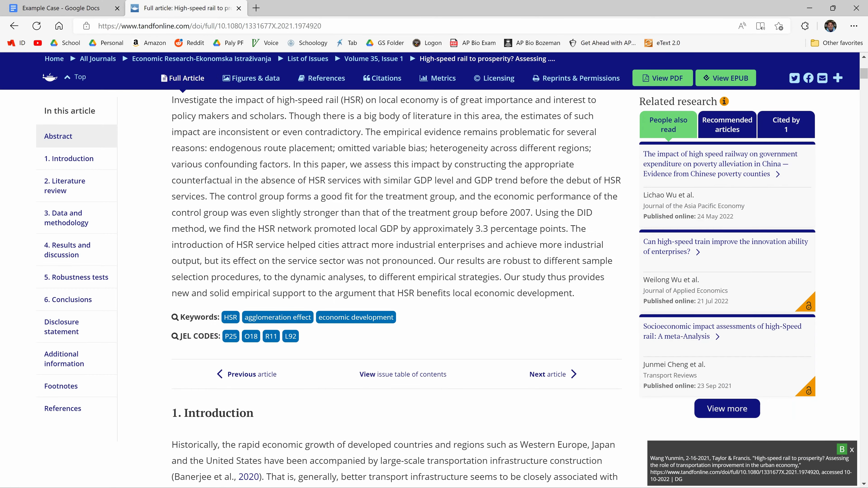
scroll(434, 274, "up", 5)
scroll(434, 273, "down", 5)
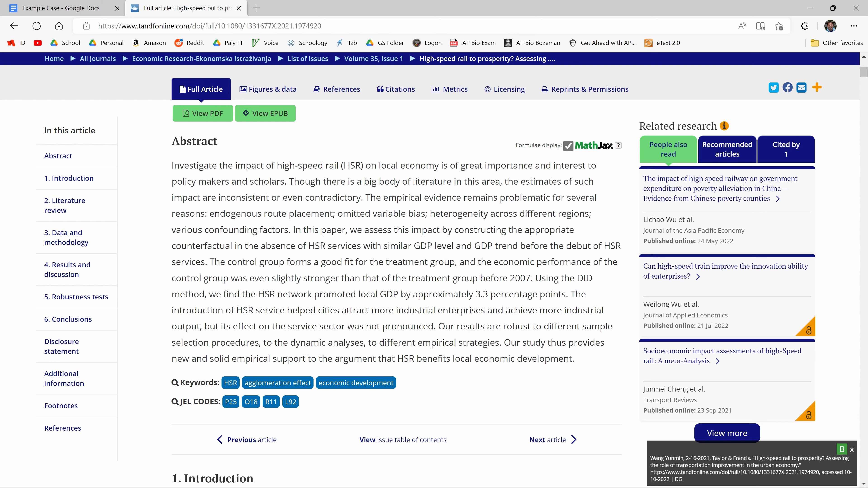
left_click(804, 27)
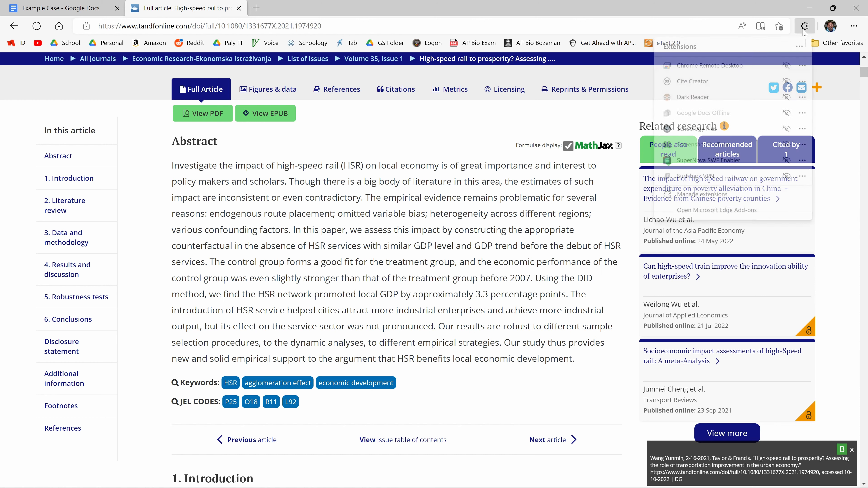
left_click(701, 80)
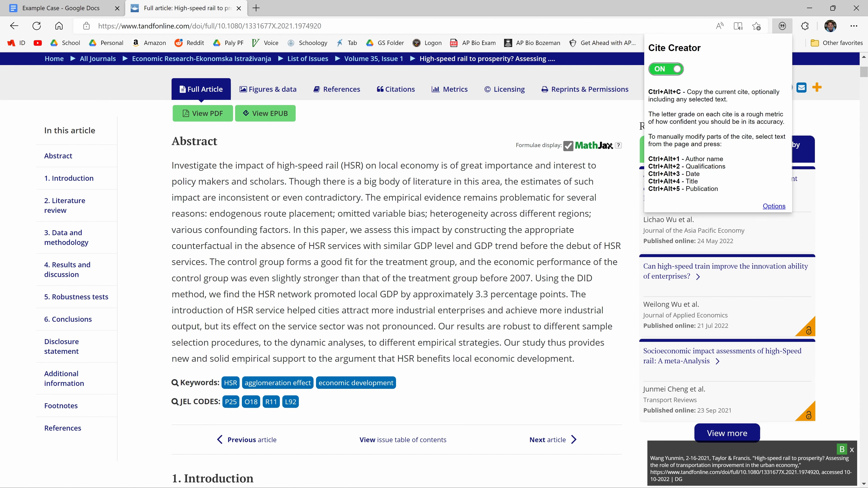
left_click(520, 191)
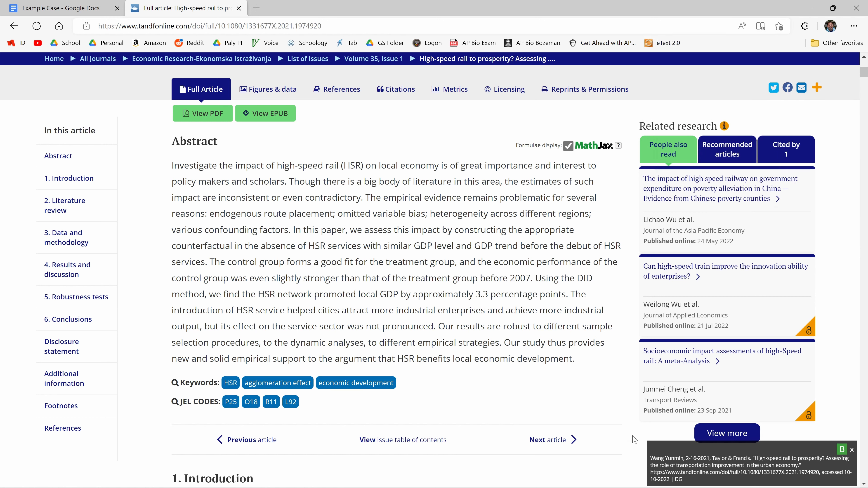
- Copy the article's generated citation and use it to replace all text in the Example Case document, adding a new line below
triple_click(679, 479)
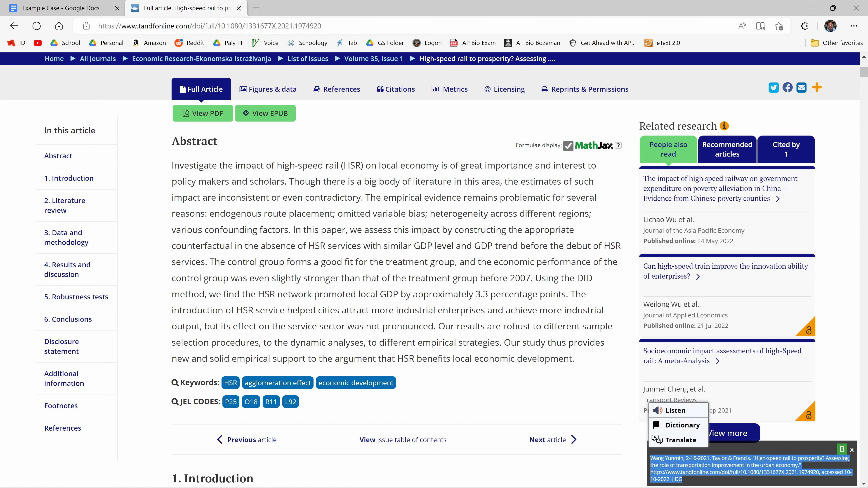
left_click(641, 465)
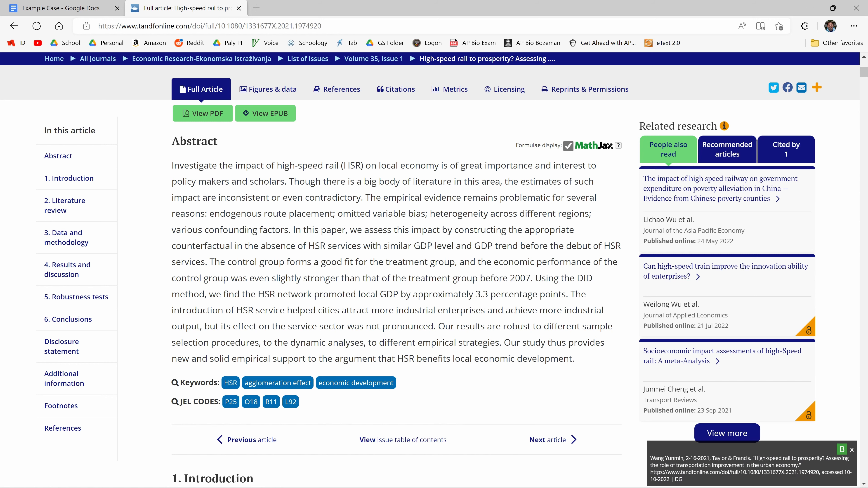
left_click(78, 4)
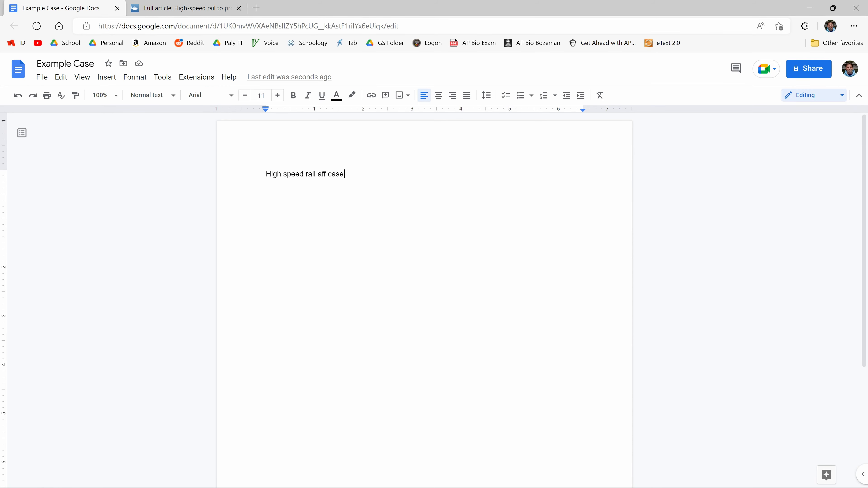
key("ctrl+a")
key("BackSpace")
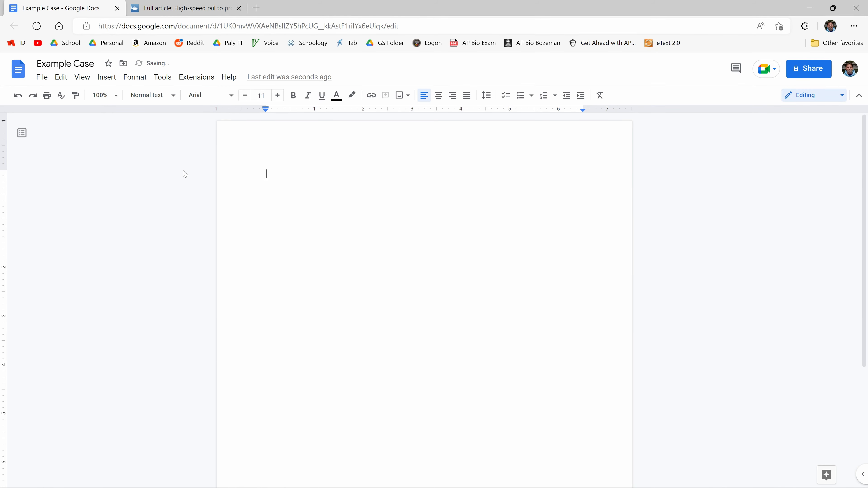
key("ctrl+v")
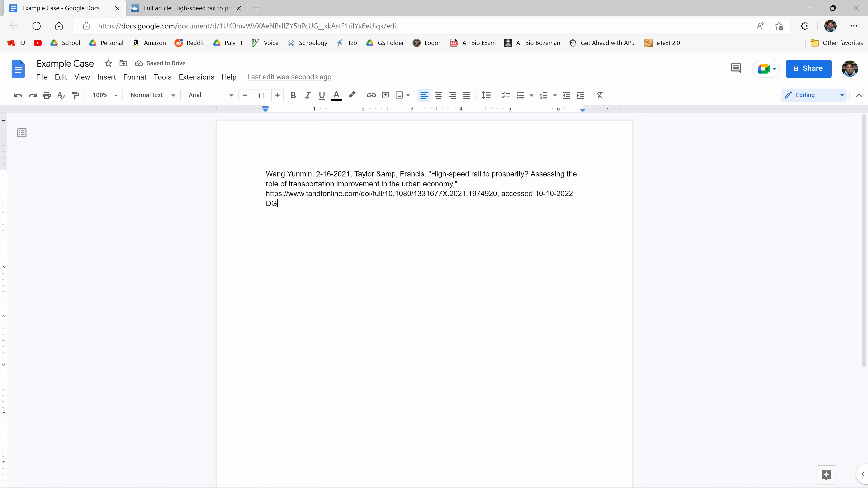
key("Return")
- Show the Debate Template add-on's sidebar in the document
left_click(202, 82)
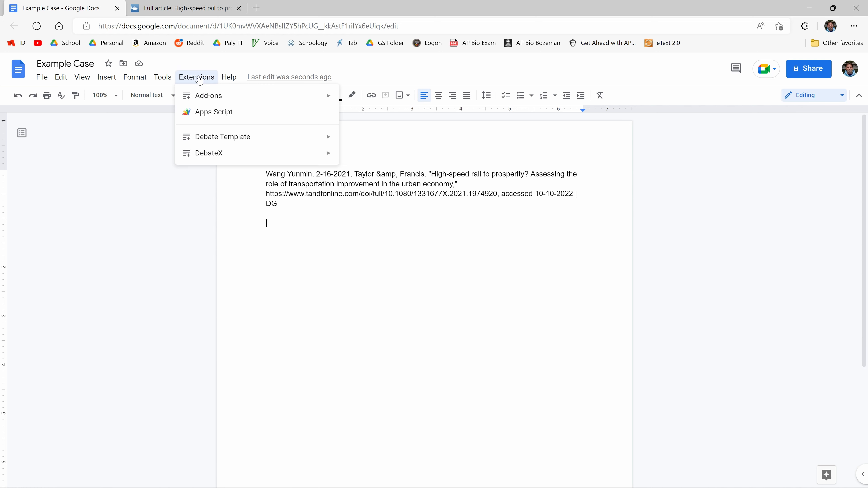
mouse_move(219, 134)
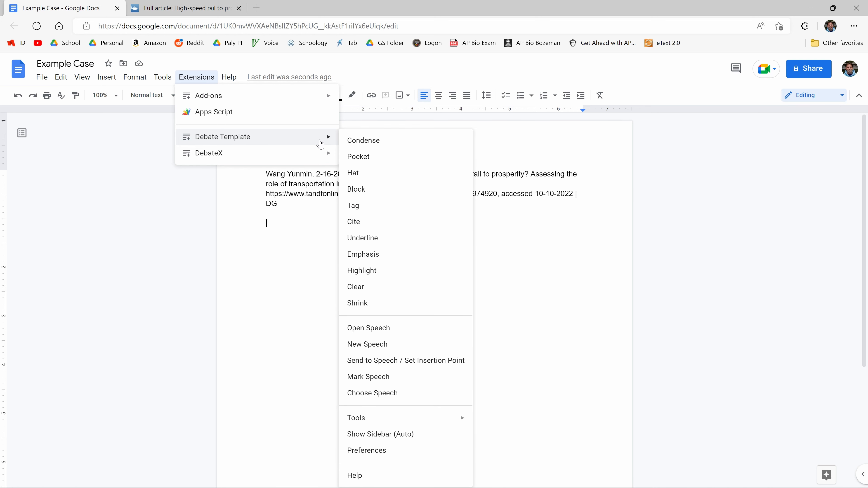
left_click(376, 436)
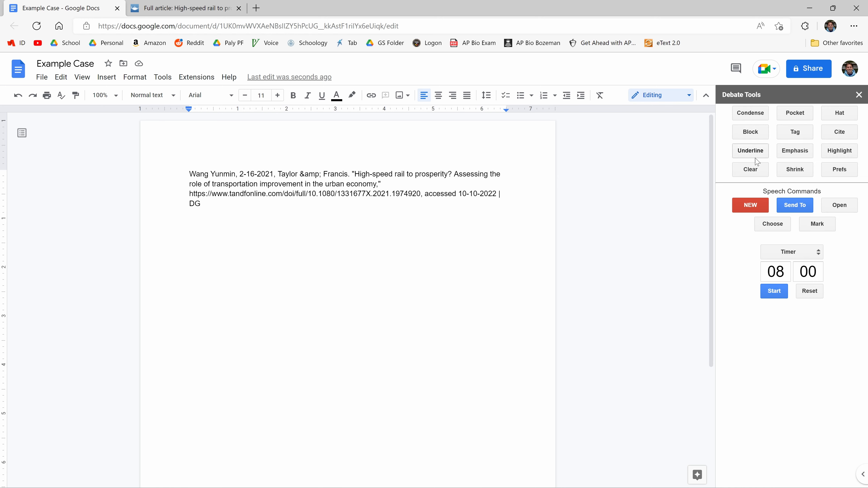
- Copy the full abstract of the high-speed rail article and paste it as plain text below the citation
left_click(163, 10)
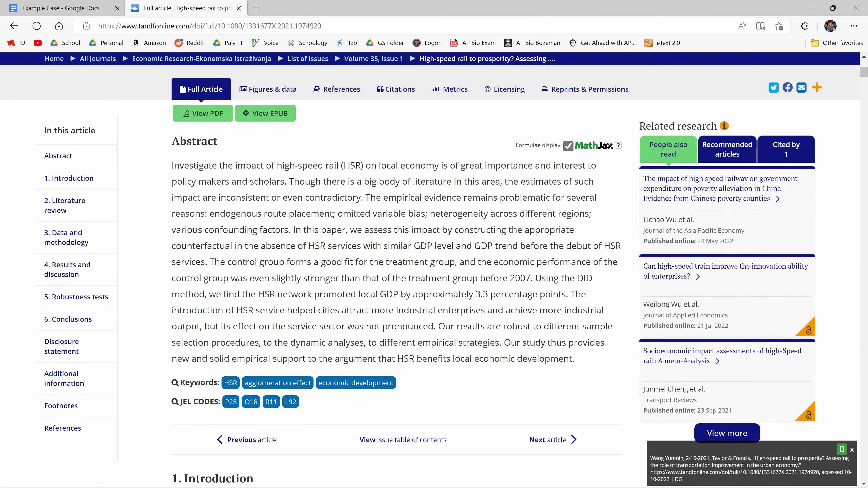
left_click_drag(582, 362, 172, 166)
key("ctrl+c")
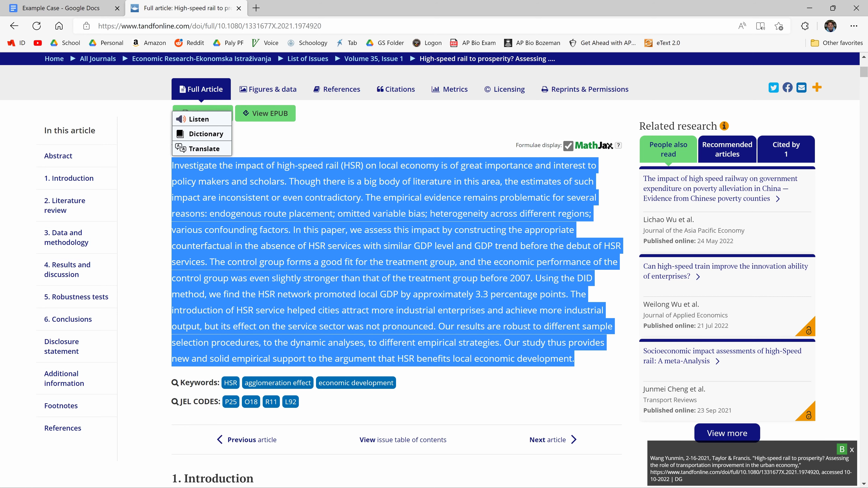
left_click(60, 8)
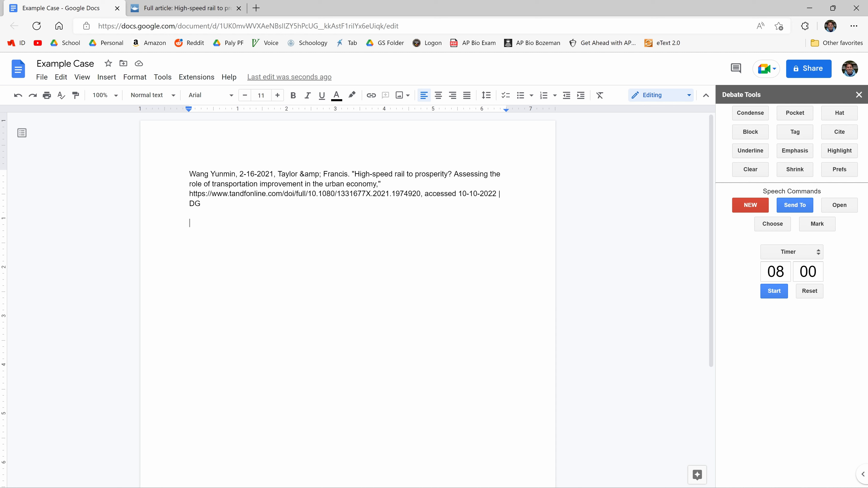
key("ctrl+v")
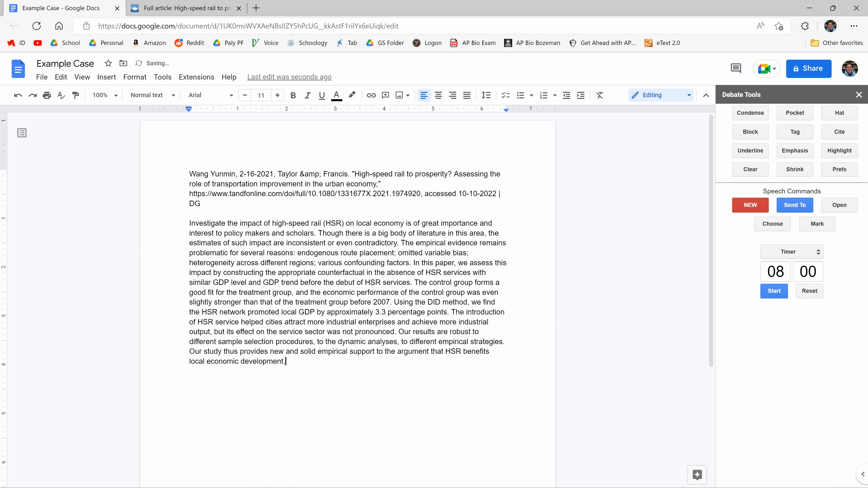
- Replace the pasted abstract with a copy that keeps its source formatting, and reset that formatting with the Clear debate tool
left_click_drag(287, 363, 186, 224)
key("ctrl+c")
key("BackSpace")
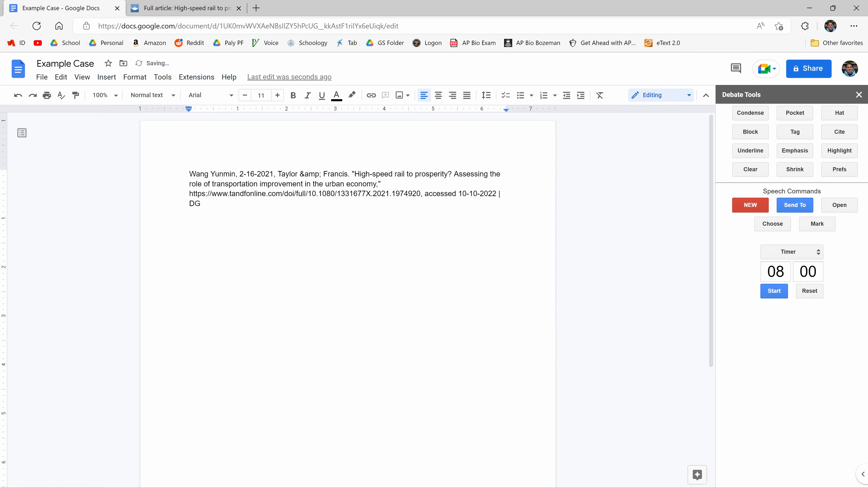
key("ctrl+v")
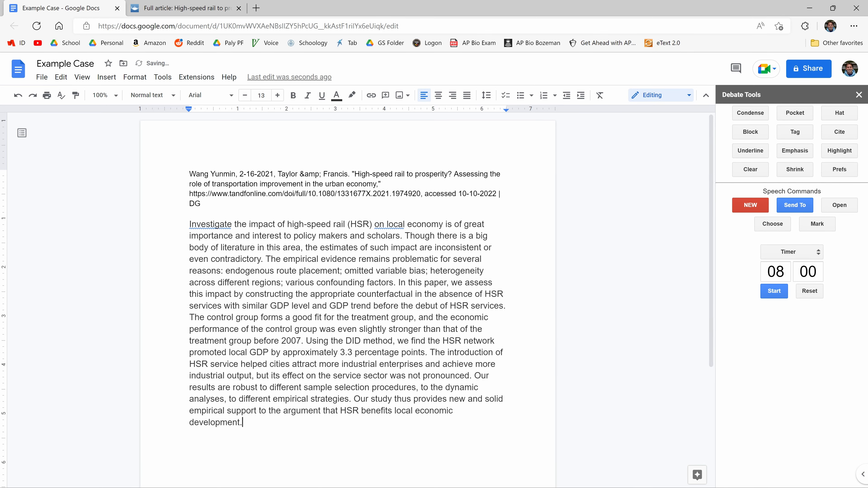
key("ctrl+shift+Up")
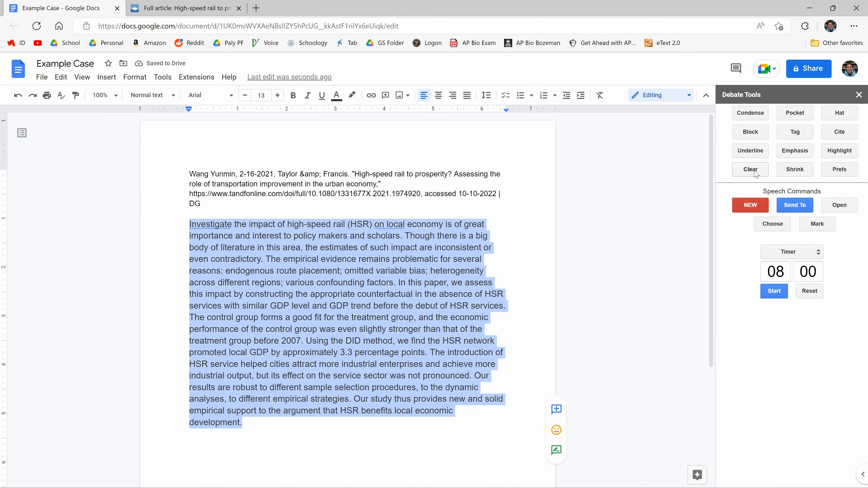
left_click(747, 168)
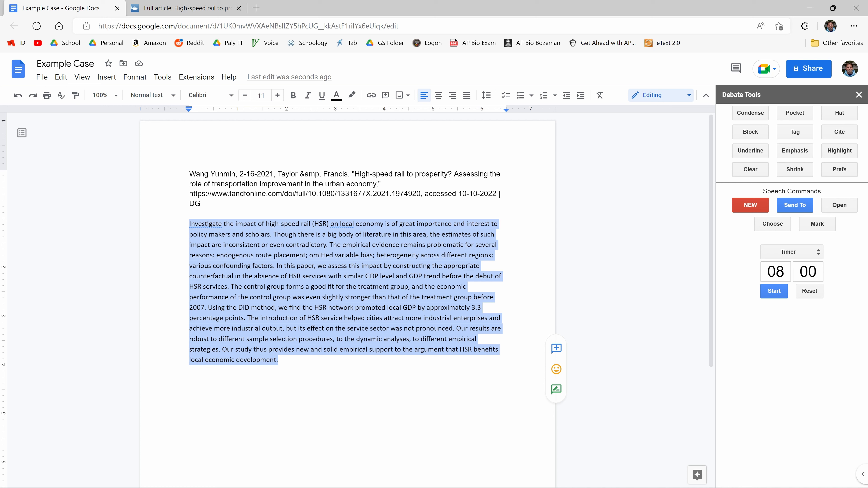
- Split the abstract into two paragraphs before "In this paper", with an empty line between them
left_click(275, 265)
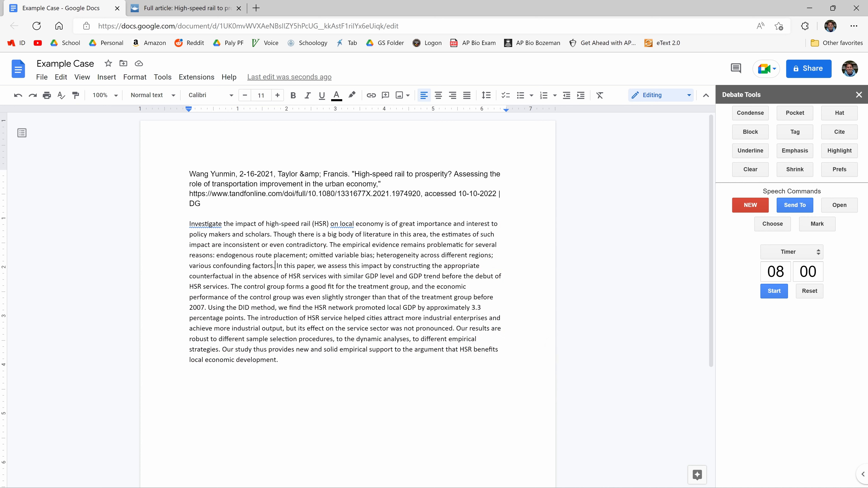
key("Return")
key("Return")
left_click(409, 370)
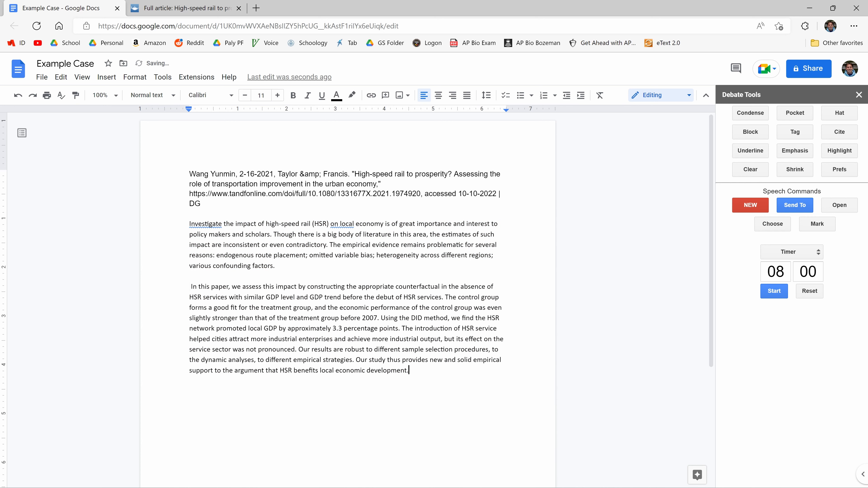
- Merge the whole abstract into one paragraph with the Condense debate tool and delete the extra spaces before "In this paper"
left_click_drag(408, 371, 190, 224)
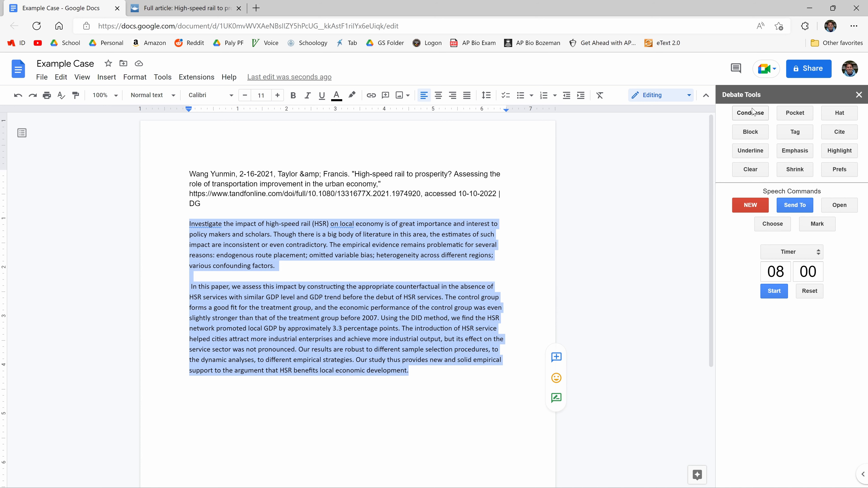
left_click(741, 115)
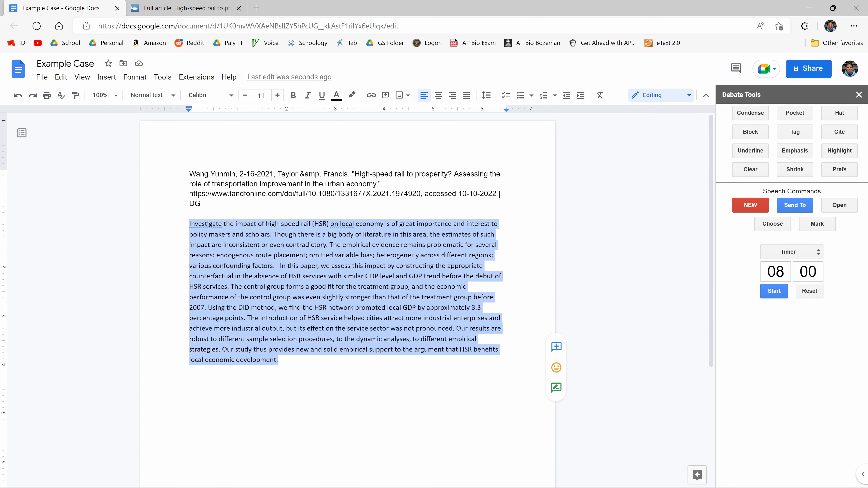
left_click(294, 266)
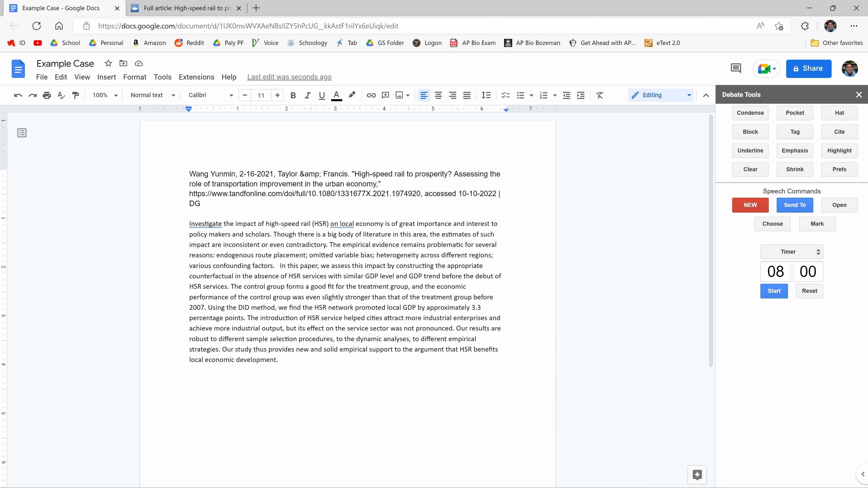
key("BackSpace")
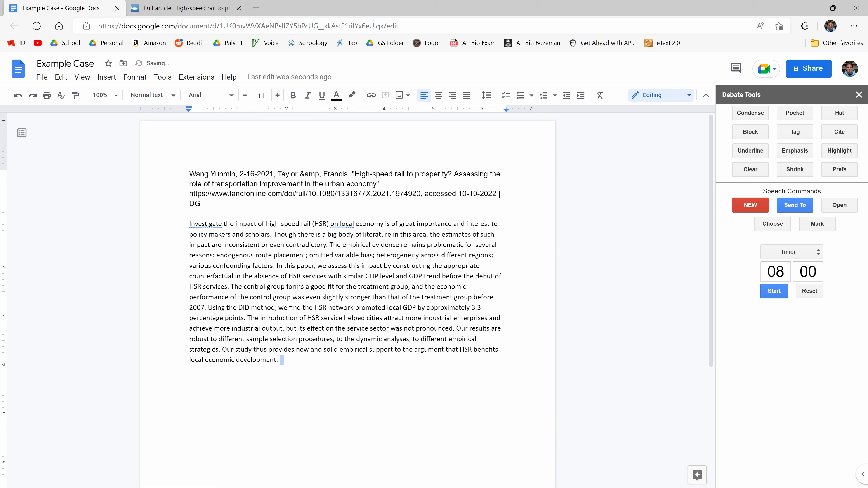
- Apply Emphasis formatting to "we find the HSR network promoted local GDP by approximately 3.3 percentage points" in the abstract
left_click(281, 360)
left_click_drag(279, 308, 244, 318)
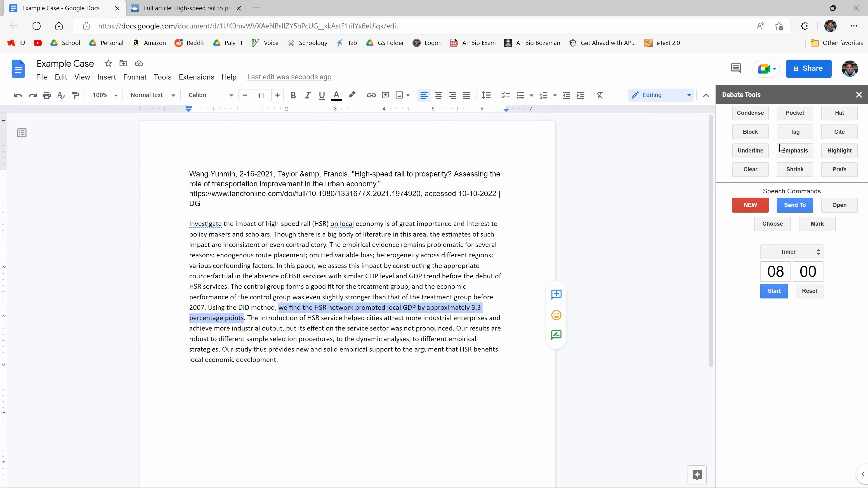
left_click(788, 152)
left_click(398, 351)
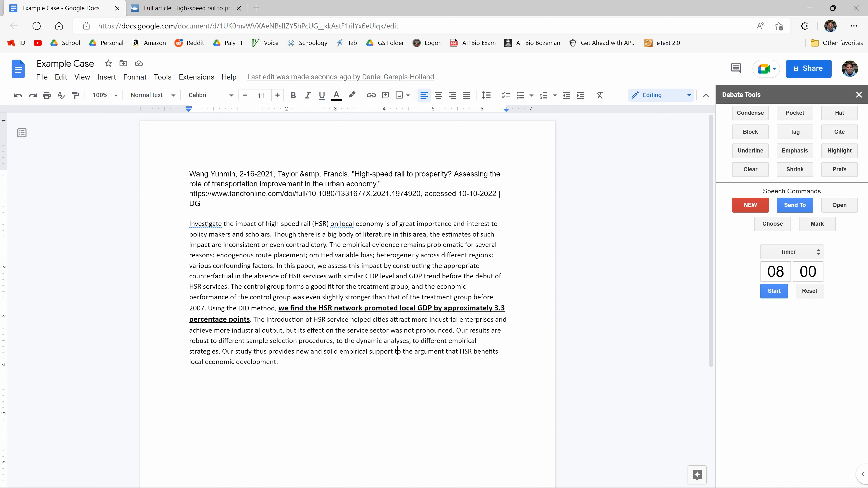
- Emphasize "HSR" and "helped cities attract more industrial enterprises and achieve more industrial output" in the sentence starting "The introduction of"
double_click(314, 319)
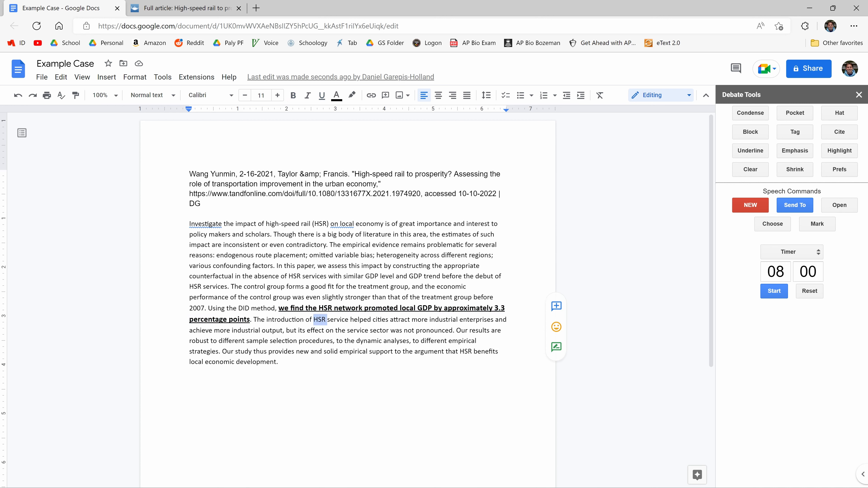
left_click(805, 156)
left_click_drag(352, 320, 296, 331)
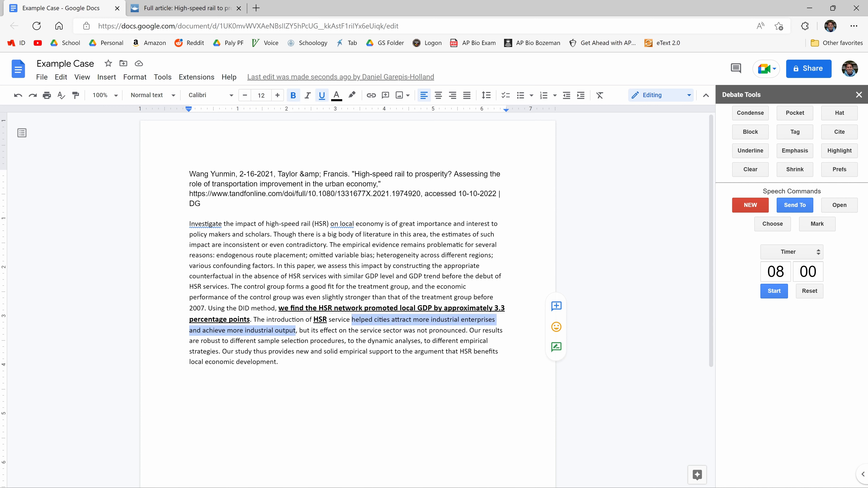
left_click(795, 151)
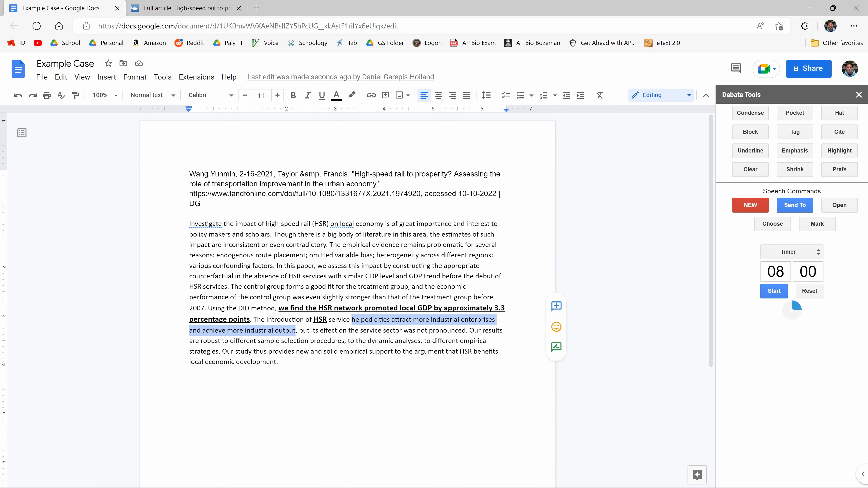
left_click(417, 343)
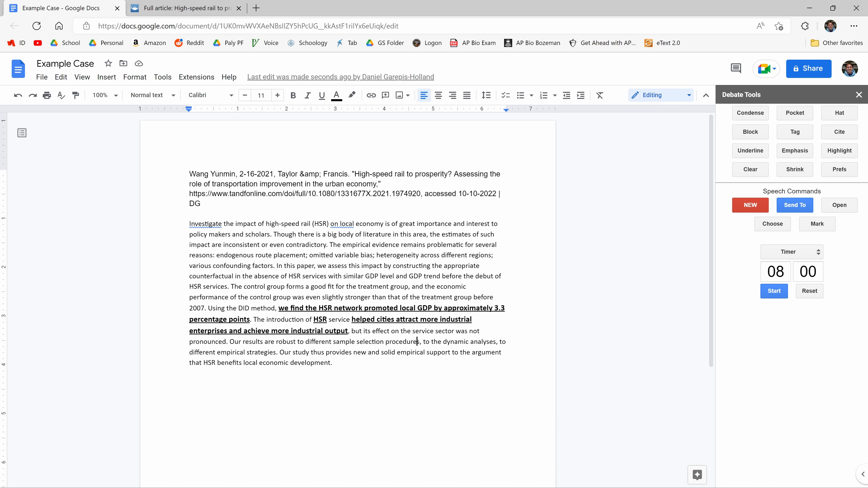
- Emphasize "and" after "provides new" and the phrase "benefits local economic development" in the abstract's last sentence
double_click(374, 353)
left_click(795, 150)
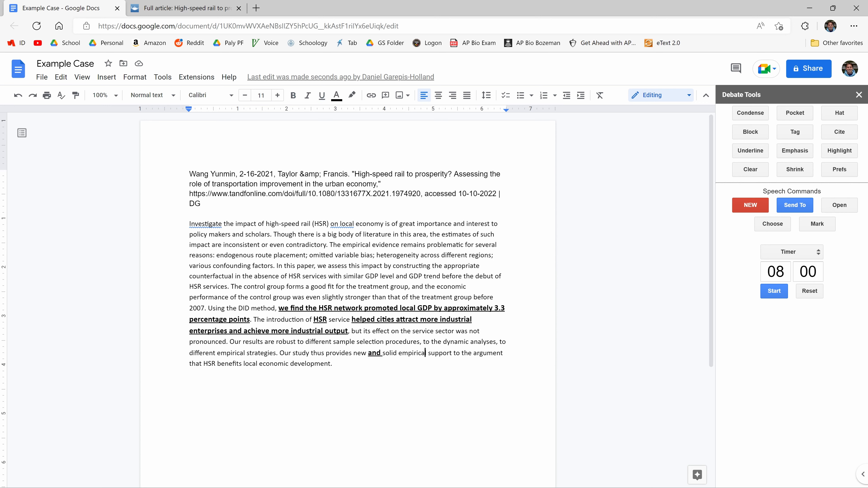
left_click_drag(215, 364, 330, 364)
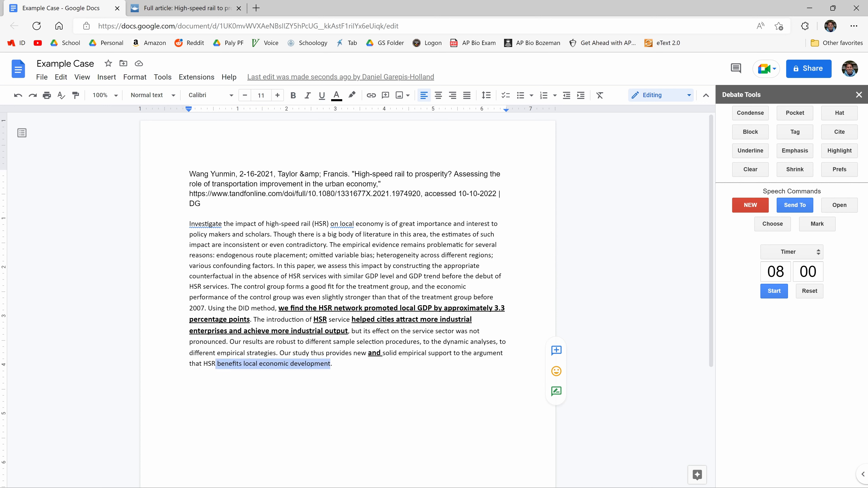
left_click(796, 153)
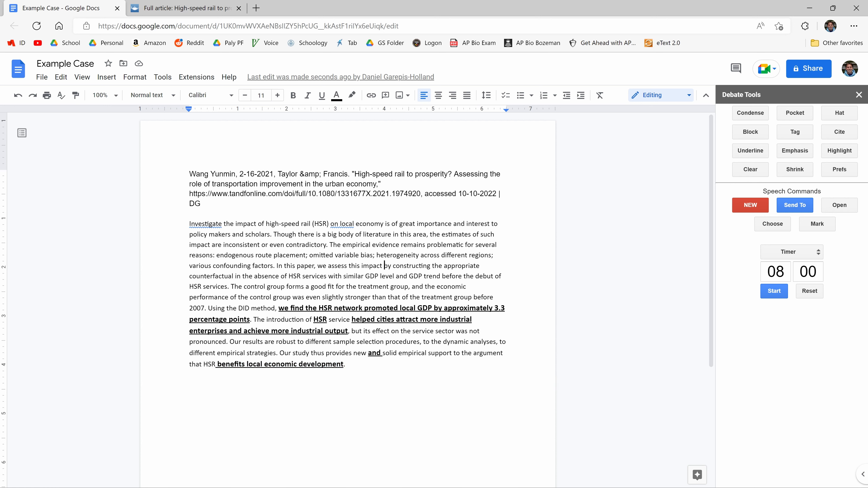
- Reduce the unemphasized abstract text and the whole citation with the Shrink debate tool
left_click(806, 170)
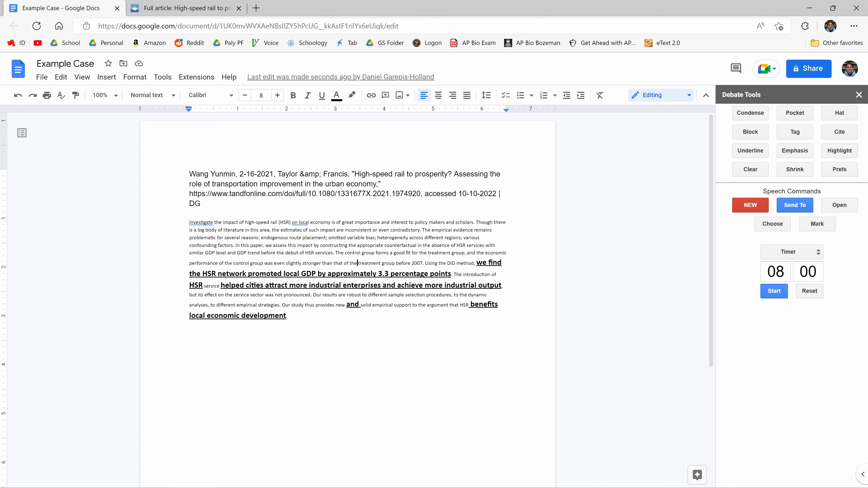
left_click_drag(477, 263, 451, 274)
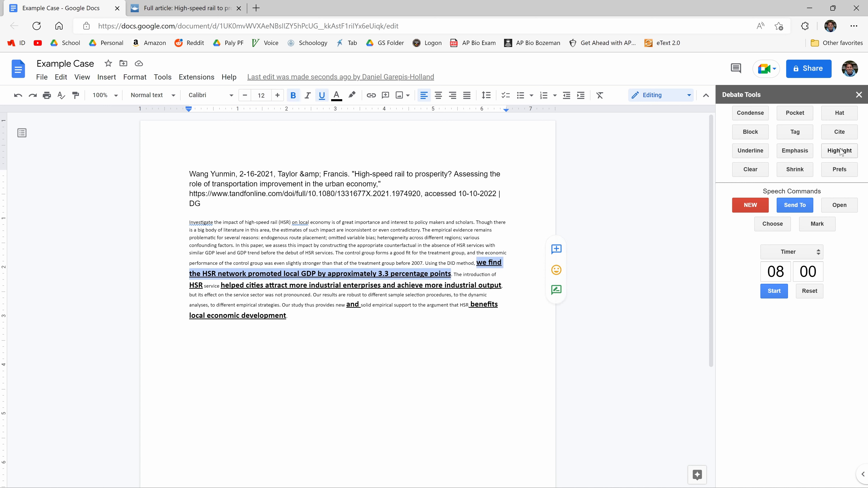
left_click(377, 274)
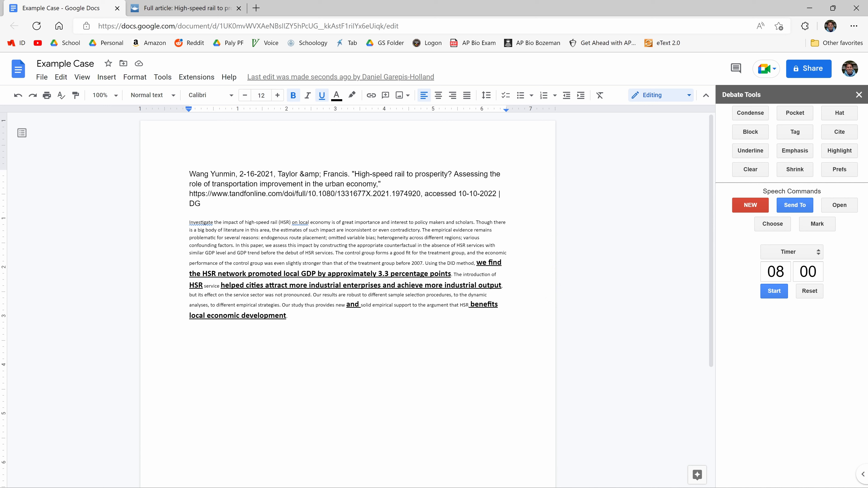
key("ctrl+Home")
left_click_drag(201, 203, 190, 174)
left_click(800, 168)
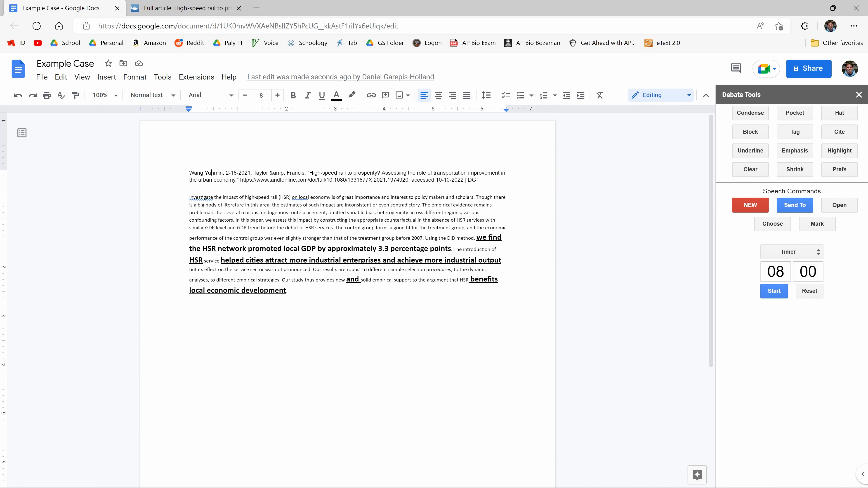
- Apply Cite formatting to the author's last name and to the "21" of the publication year in the citation
double_click(211, 173)
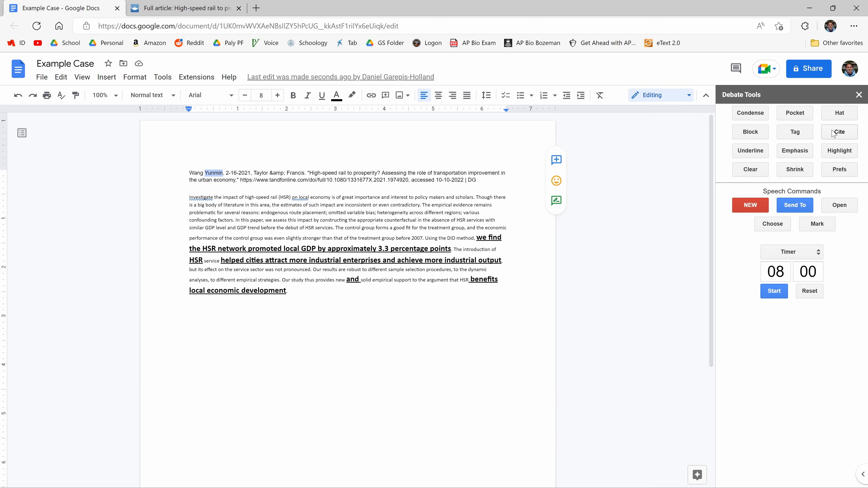
left_click(840, 132)
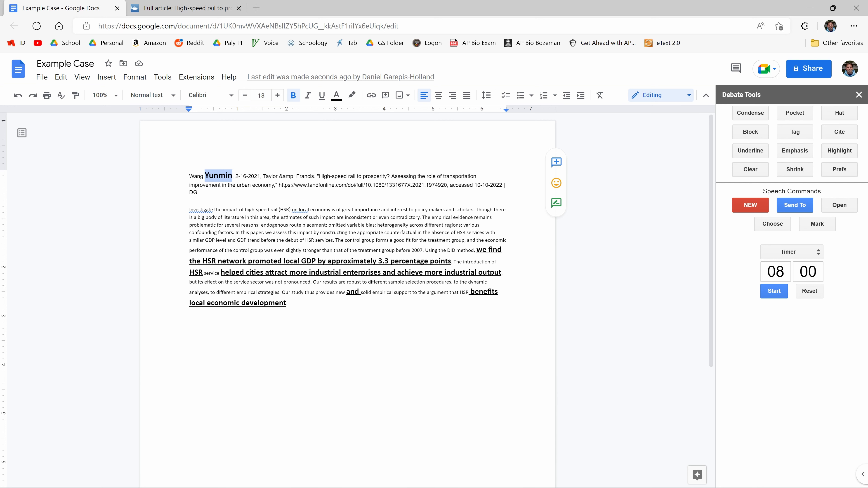
left_click(280, 176)
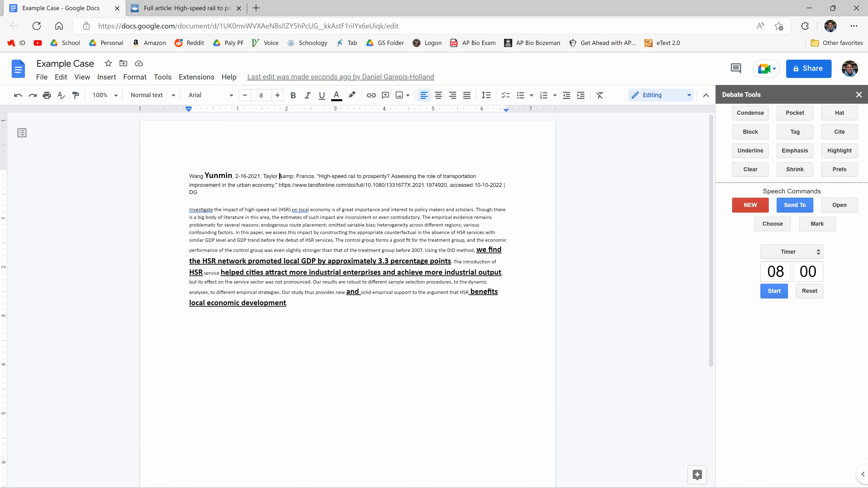
left_click_drag(254, 176, 260, 176)
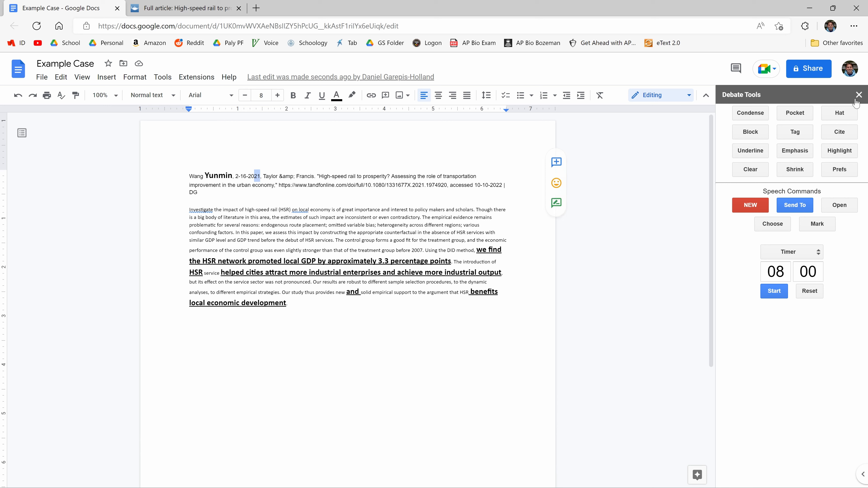
left_click(841, 133)
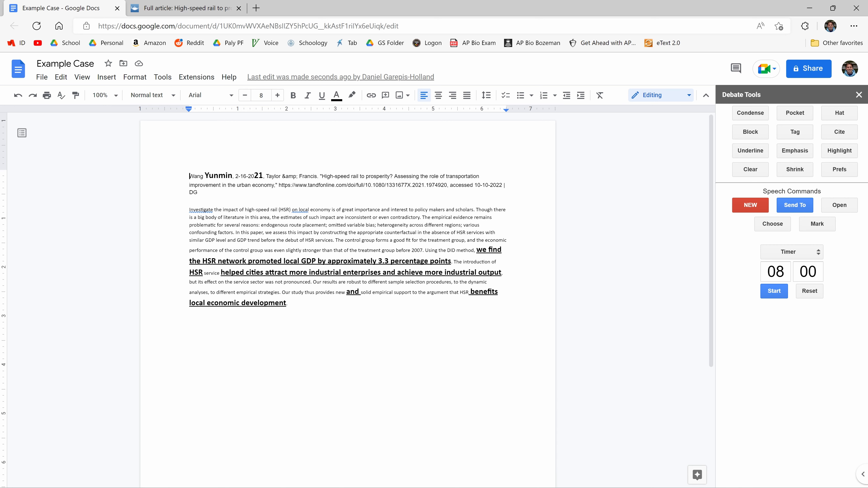
- Add a line above the citation, format it as a Tag, and write "HSR promotes GDP and local economies" in it
key("Return")
key("Up")
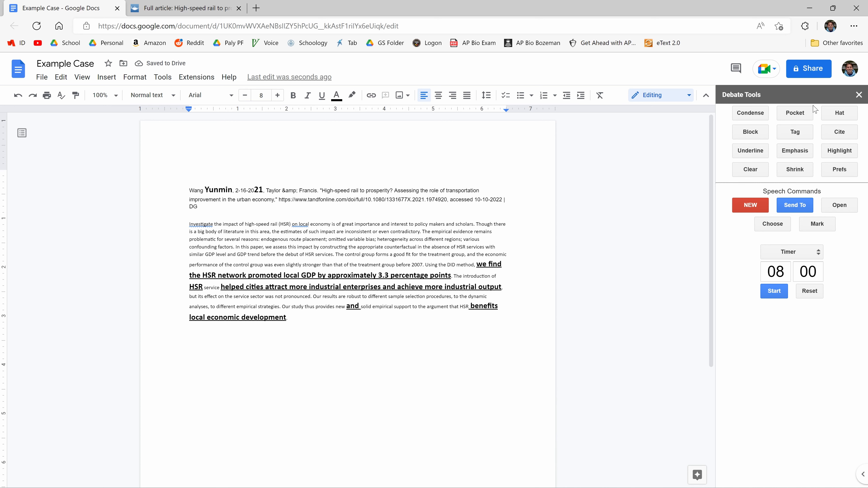
left_click(794, 132)
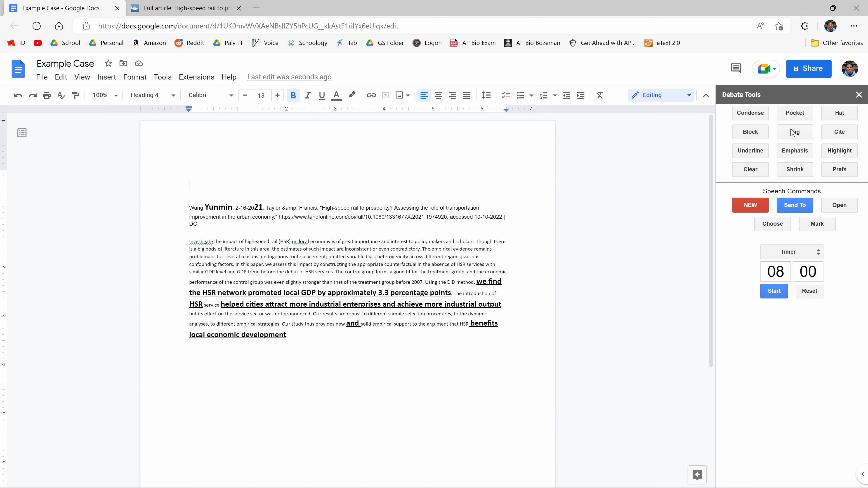
type("HSR promotes GDP")
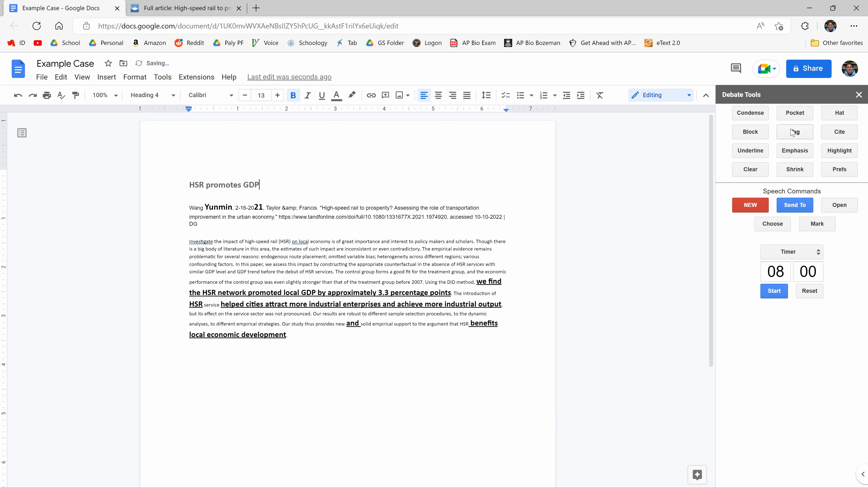
type(" and local economies")
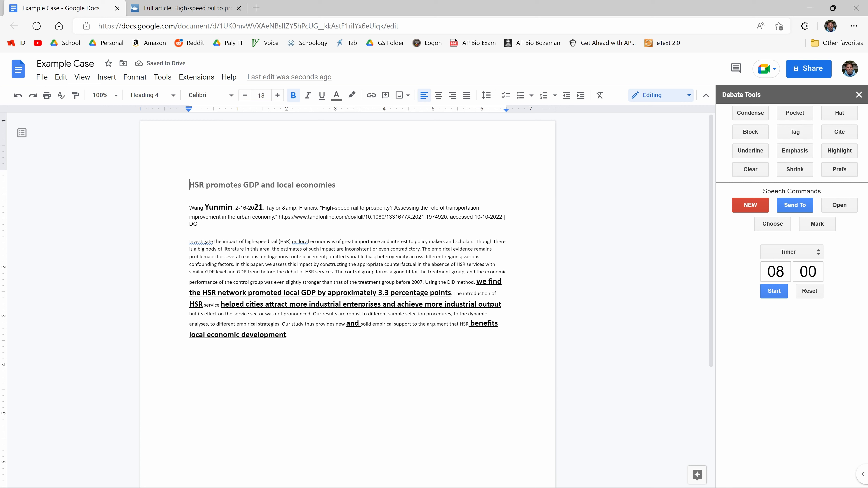
- Examine the format options for the Clear style in the debate preferences and close them without saving
left_click(288, 335)
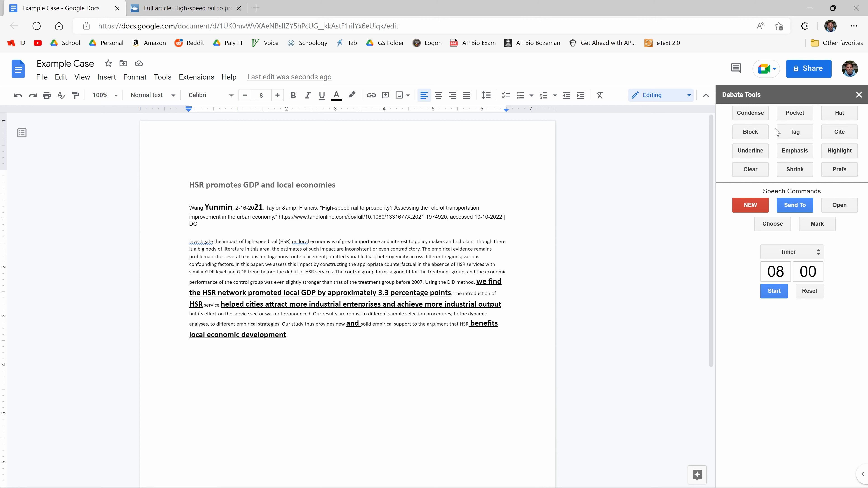
left_click(838, 171)
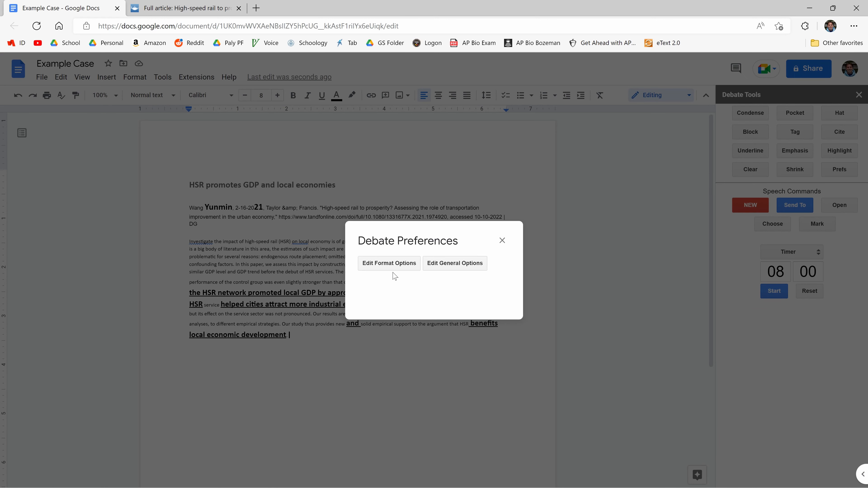
left_click(398, 266)
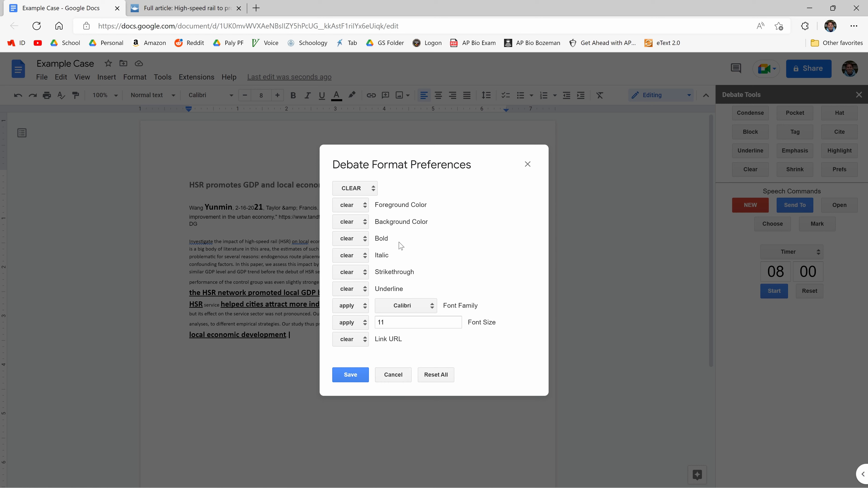
left_click(397, 376)
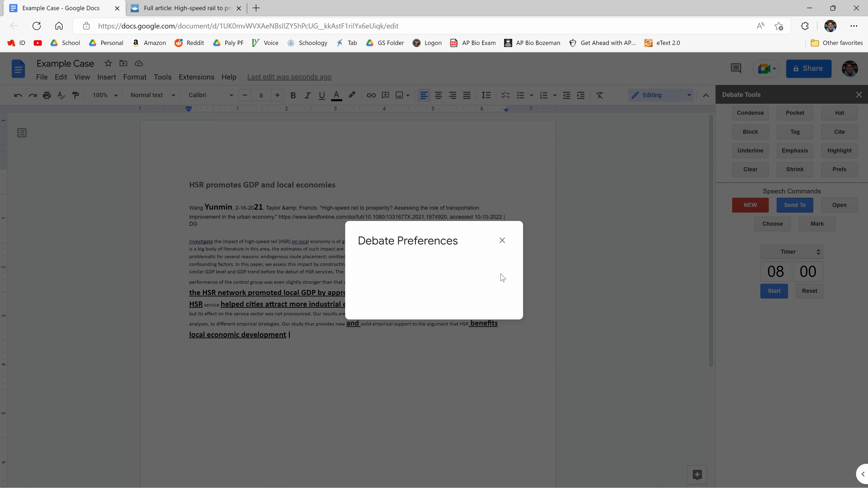
left_click(501, 240)
- Examine the speech timer's minutes value and its high school and college presets without choosing one
left_click_drag(786, 272, 756, 277)
left_click(765, 273)
double_click(776, 273)
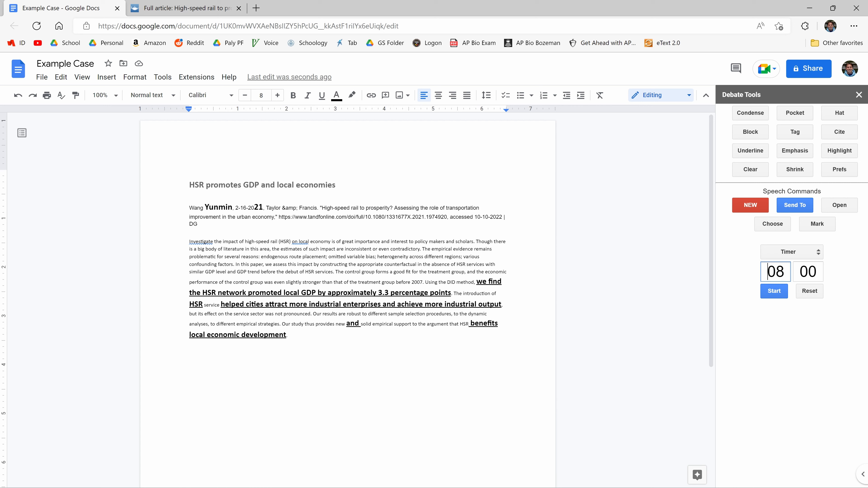
left_click(793, 252)
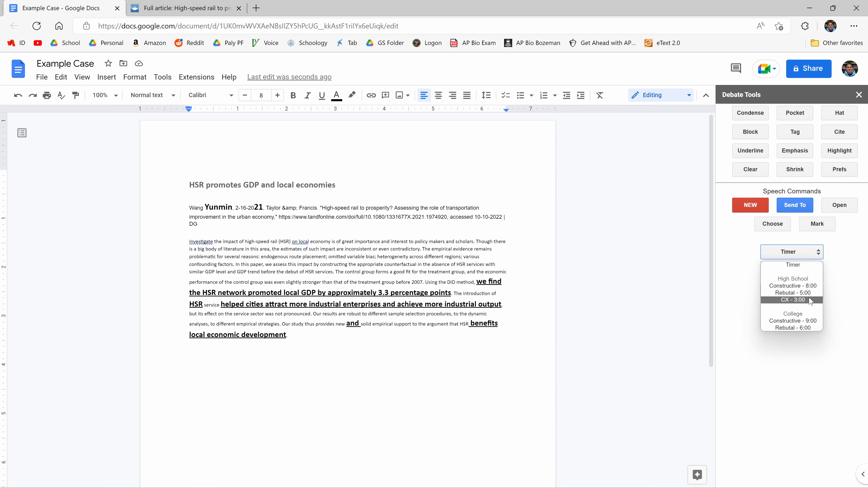
left_click(832, 305)
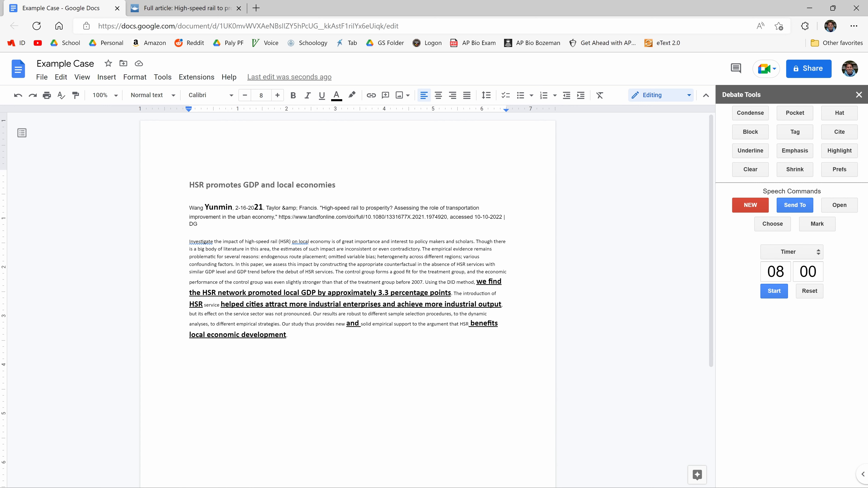